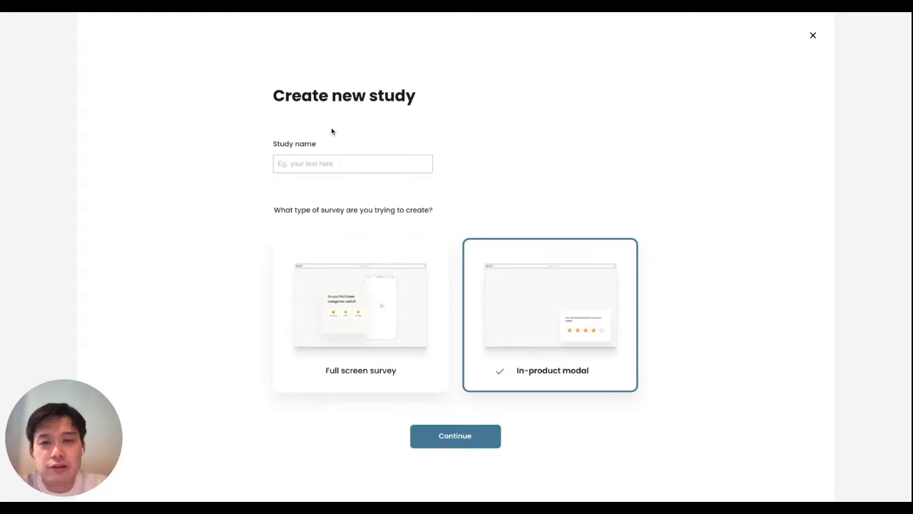
Name the new study "Airbnb test" and continue with the in-product modal survey type.
type("Aimb")
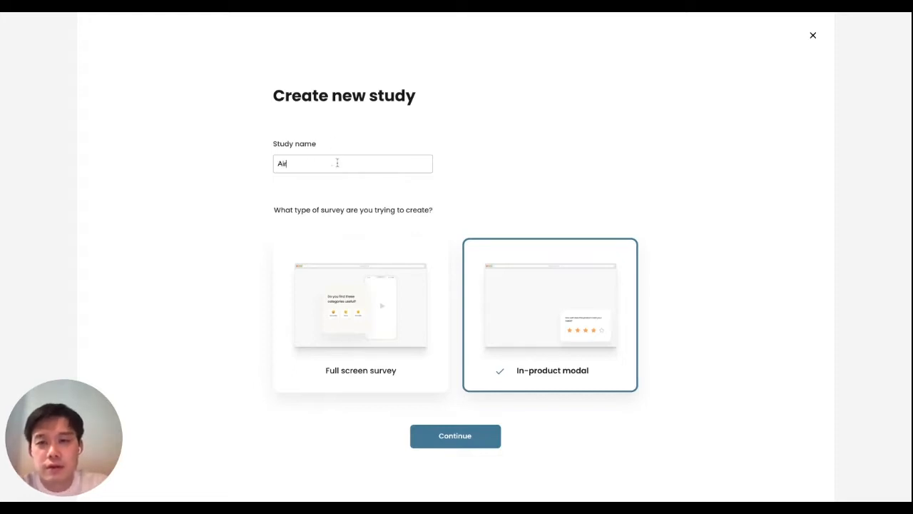
key("BackSpace")
key("BackSpace")
type("rbnb test")
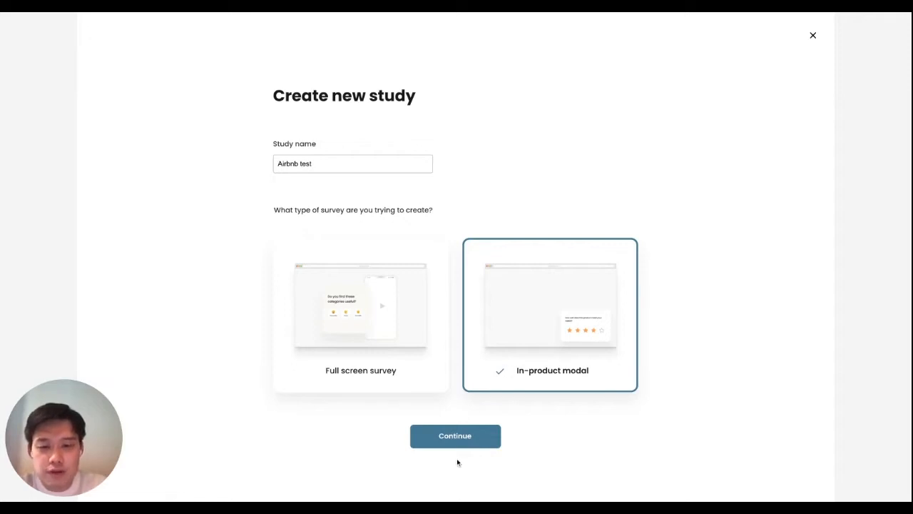
left_click(475, 437)
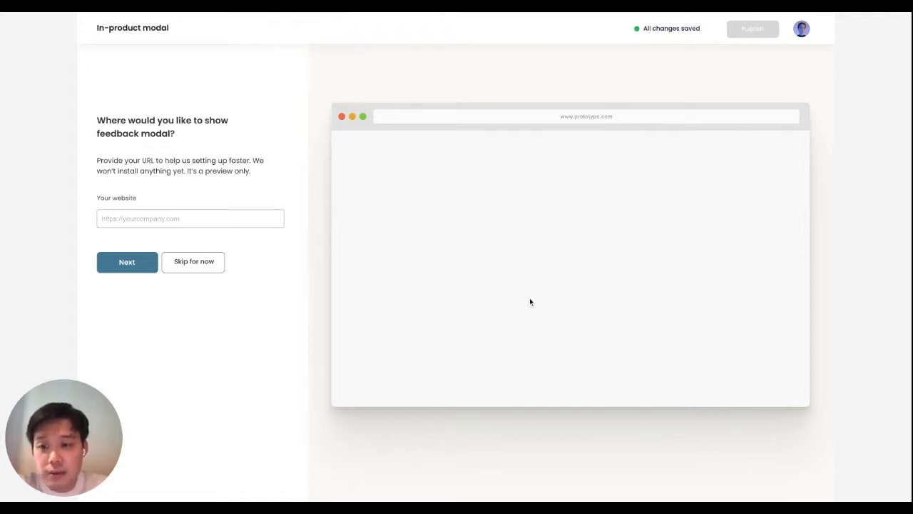
Set airbnb.com as the website on which the feedback modal is shown and load its preview.
left_click(174, 216)
type("ar")
type("rbnb.com")
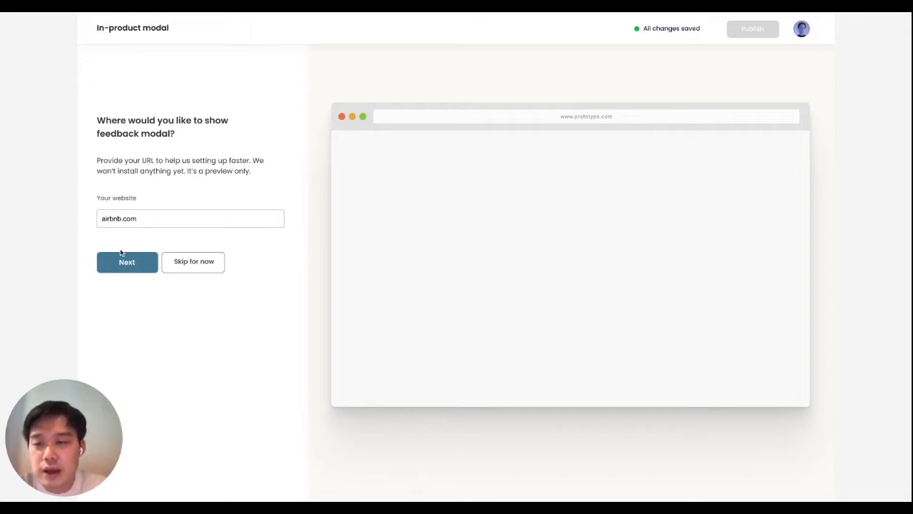
left_click(142, 261)
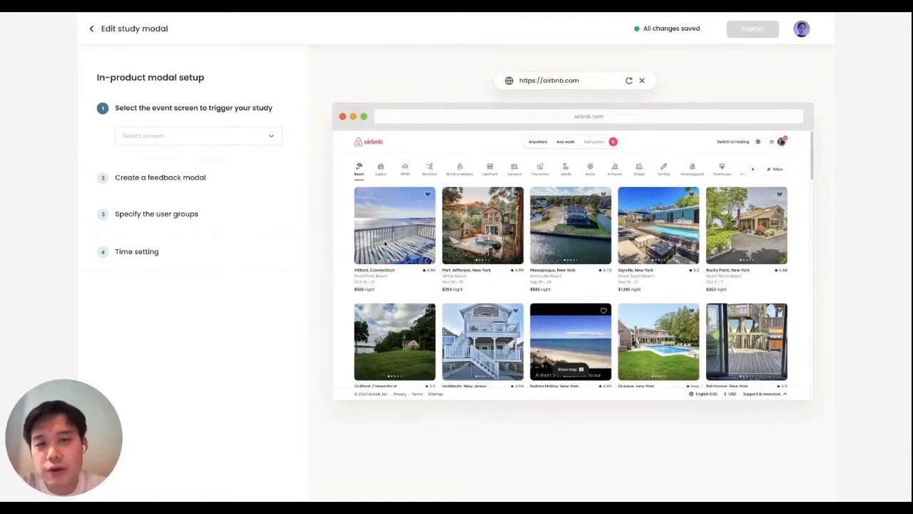
Set the study trigger to the home screen and pick the main search bar as the triggering UI element.
left_click(171, 135)
left_click(179, 159)
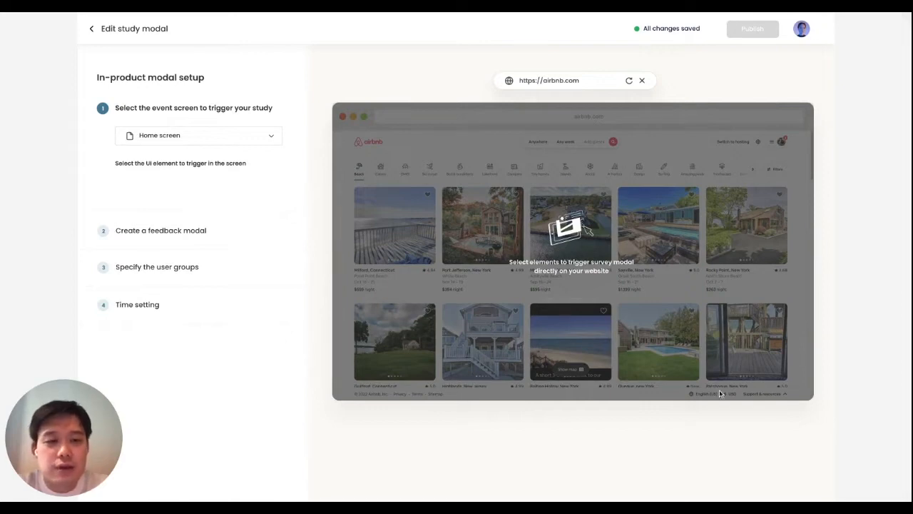
left_click(504, 154)
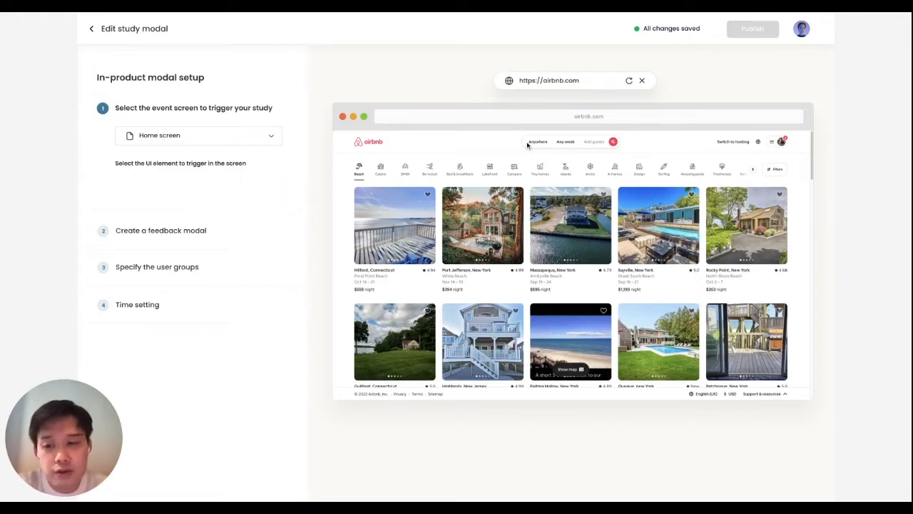
left_click(560, 141)
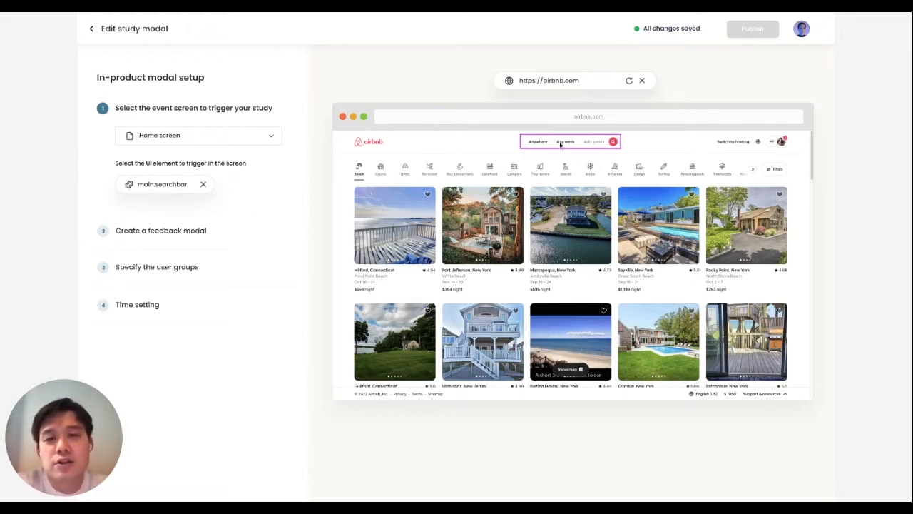
Go to the feedback modal setup and open the modal attached to the search bar's spotlight for editing.
left_click(192, 234)
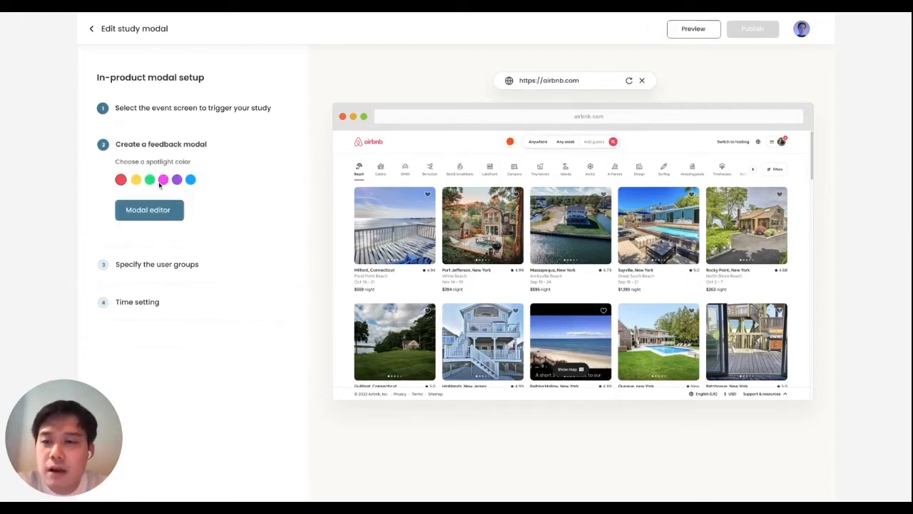
left_click(509, 141)
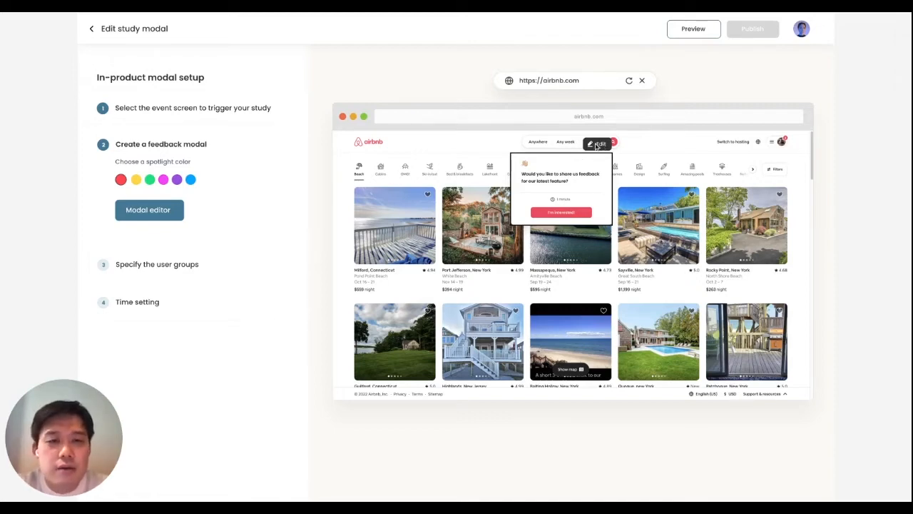
left_click(602, 145)
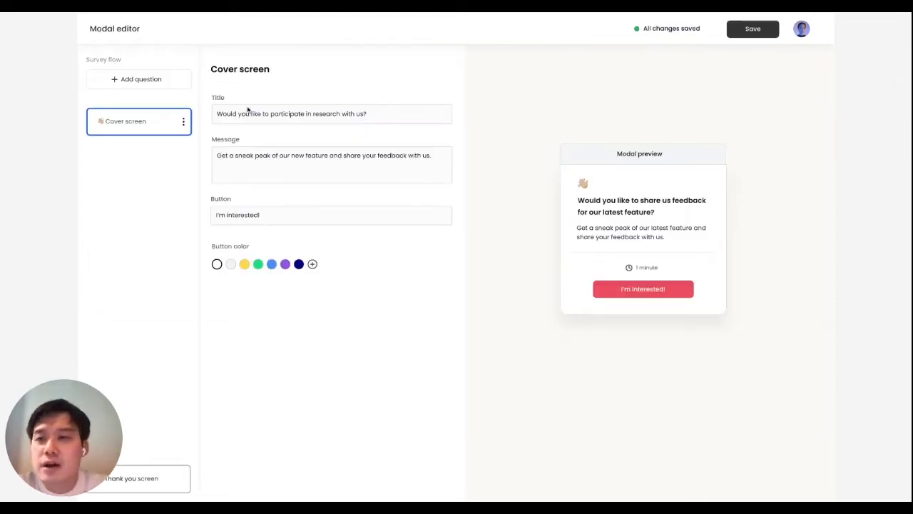
Add two template questions to the survey flow, one with multi-answer choices and one with an emoji rating.
left_click(168, 81)
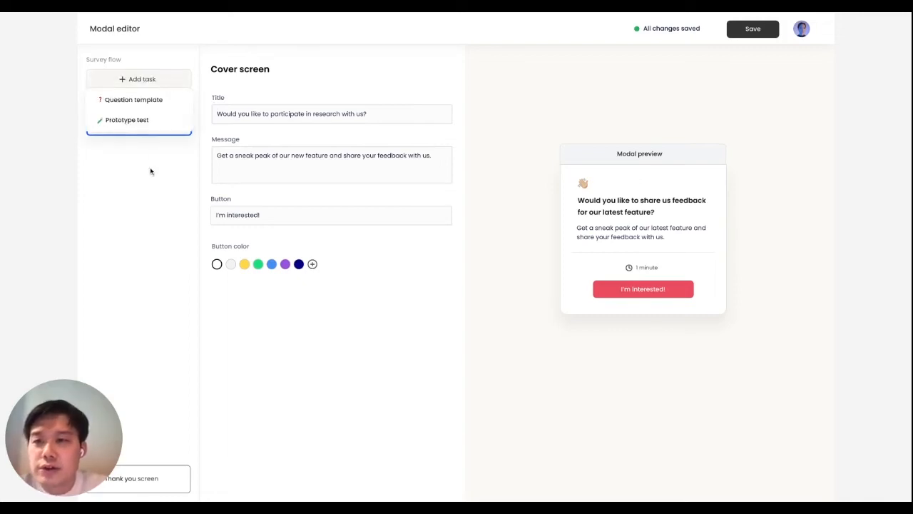
left_click(159, 101)
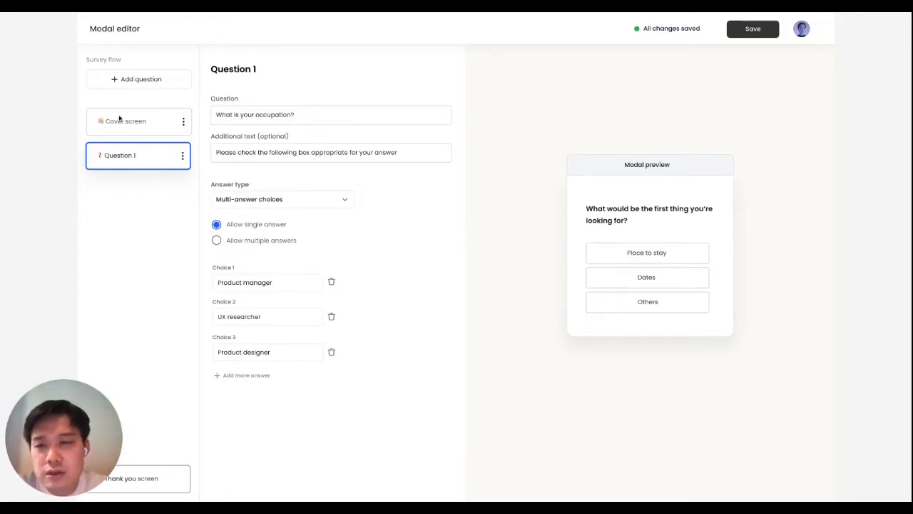
left_click(130, 79)
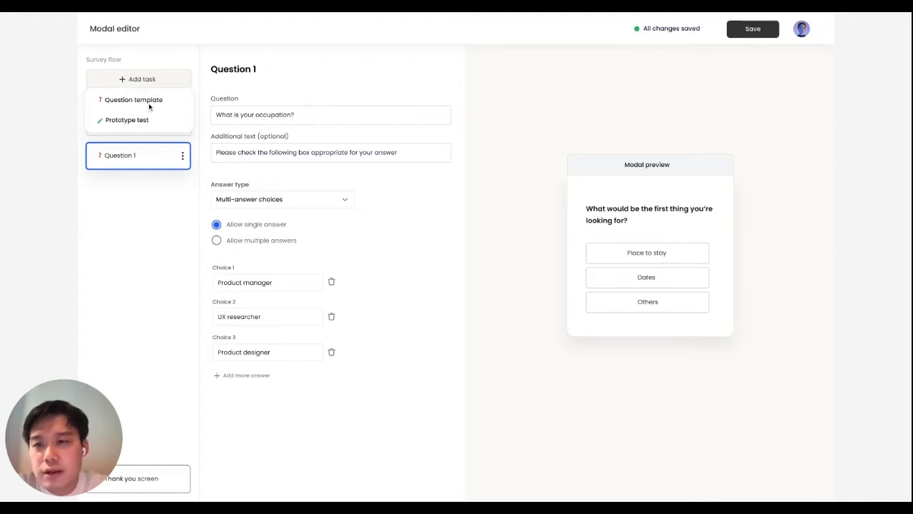
left_click(149, 106)
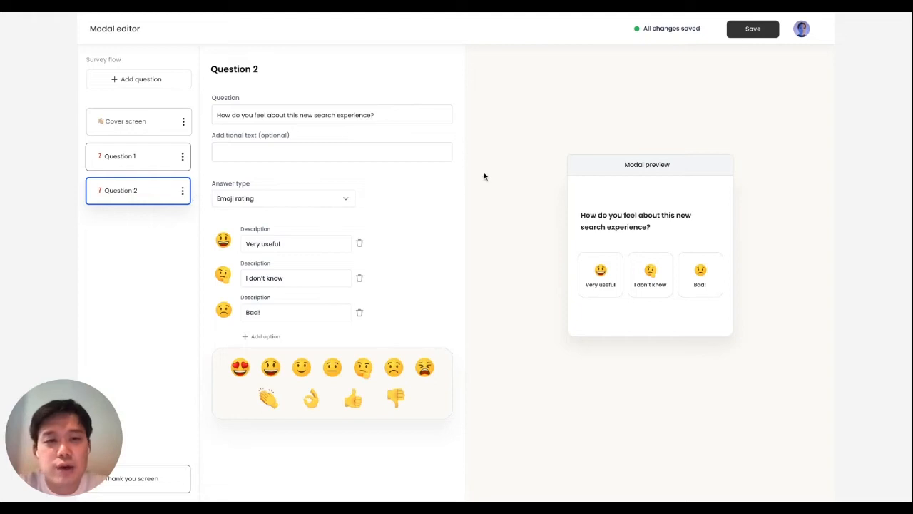
Add a prototype test connected to the existing "New navigation study" and save the modal.
left_click(138, 81)
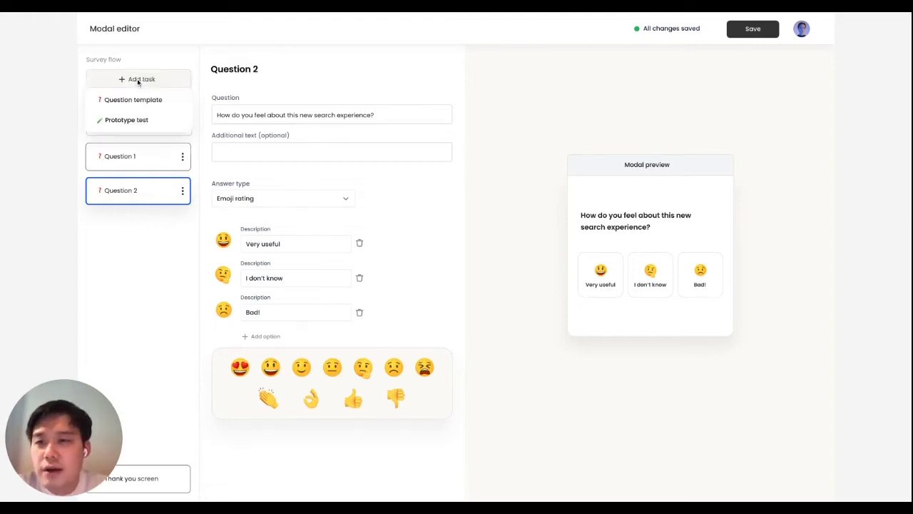
left_click(140, 119)
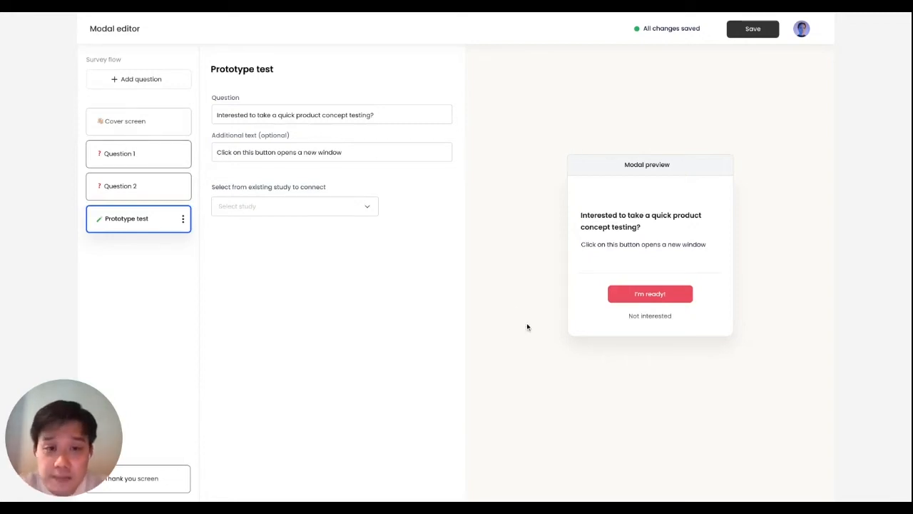
left_click(326, 203)
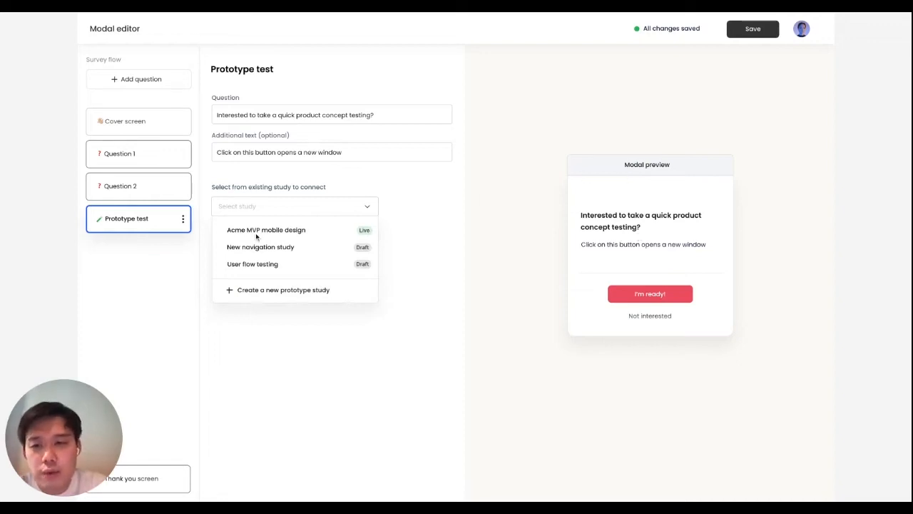
left_click(279, 246)
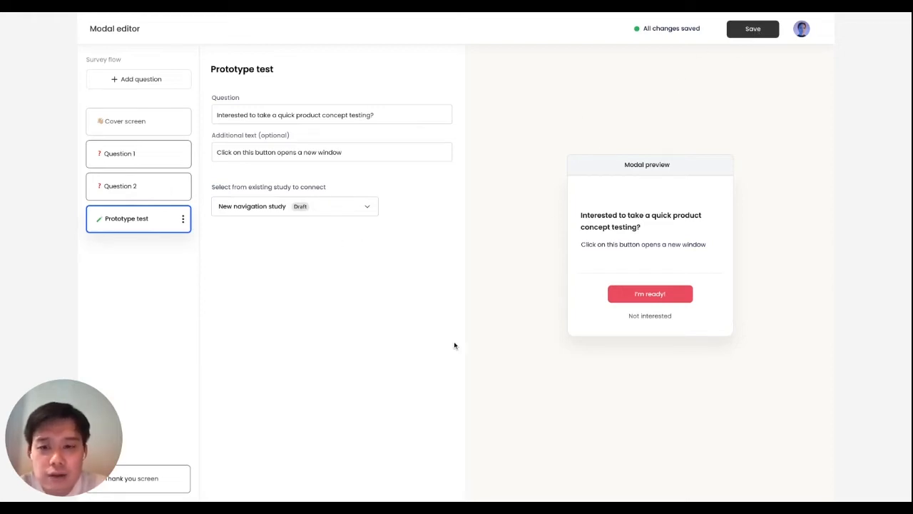
left_click(755, 30)
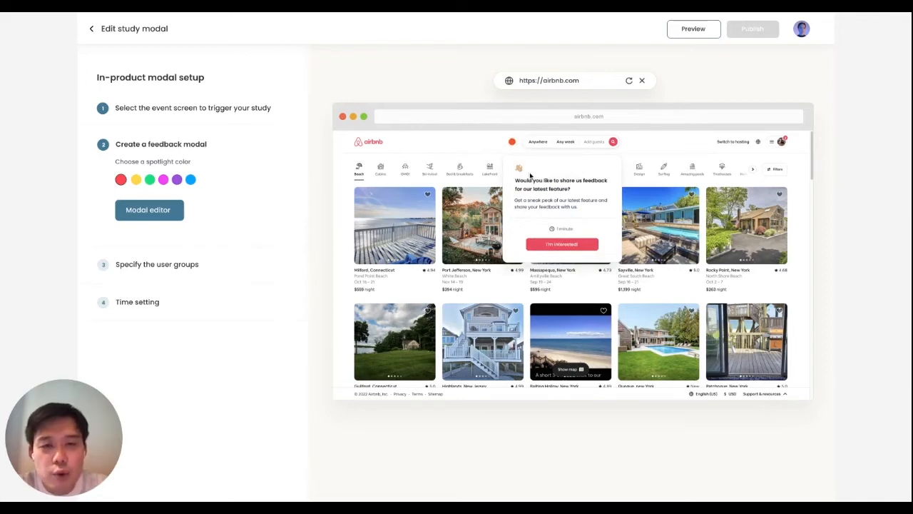
Run through the survey modal in the website preview, answering both questions, opening the prototype test and closing it.
left_click(571, 245)
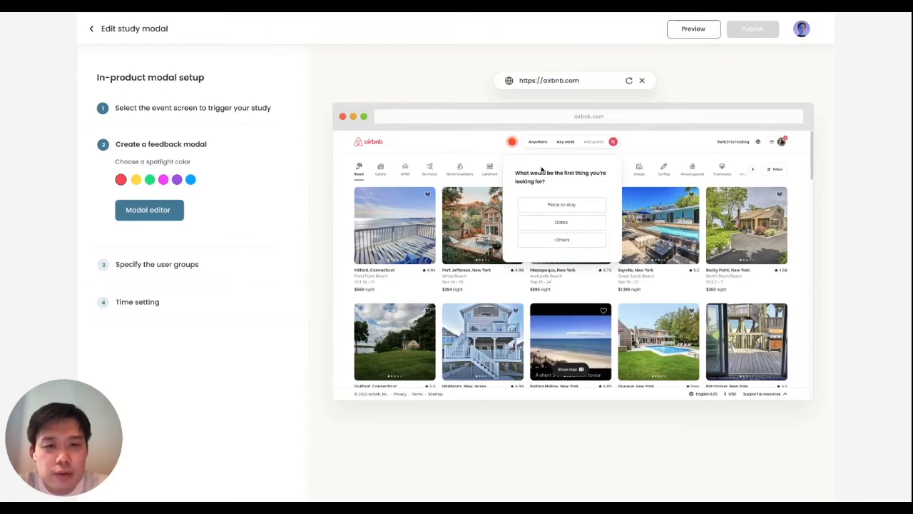
left_click(561, 205)
left_click(526, 222)
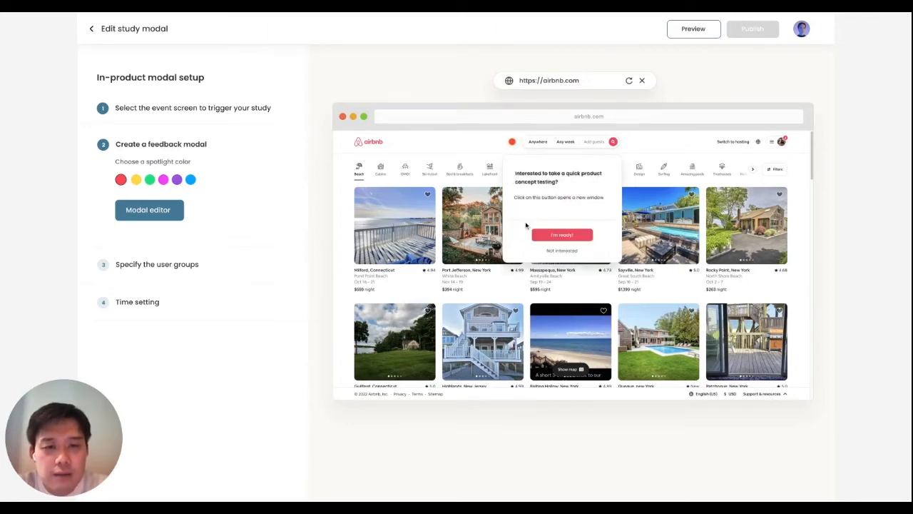
left_click(578, 238)
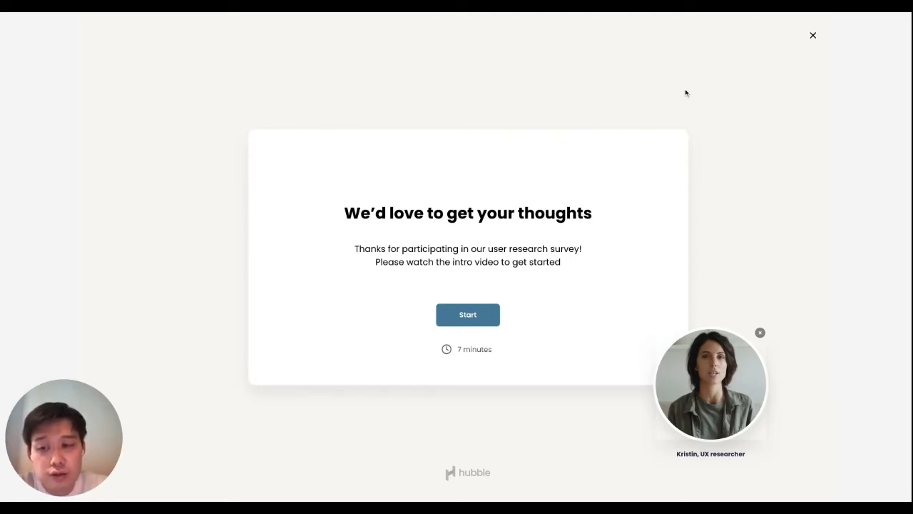
left_click(814, 36)
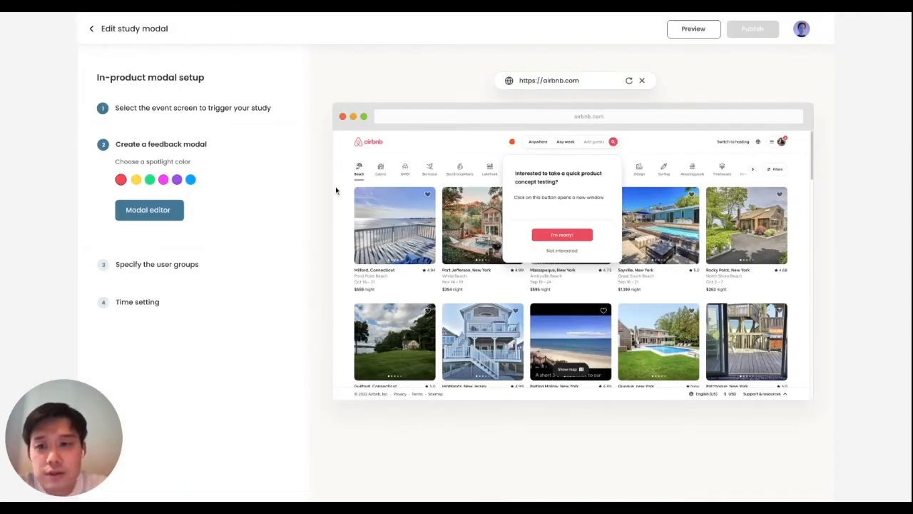
Target the study at the Power user group and Active user group segments.
left_click(174, 264)
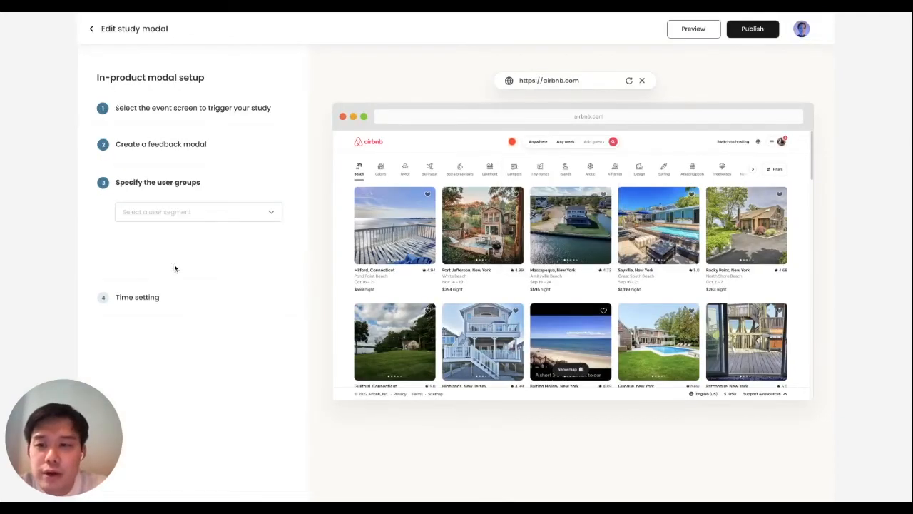
left_click(219, 207)
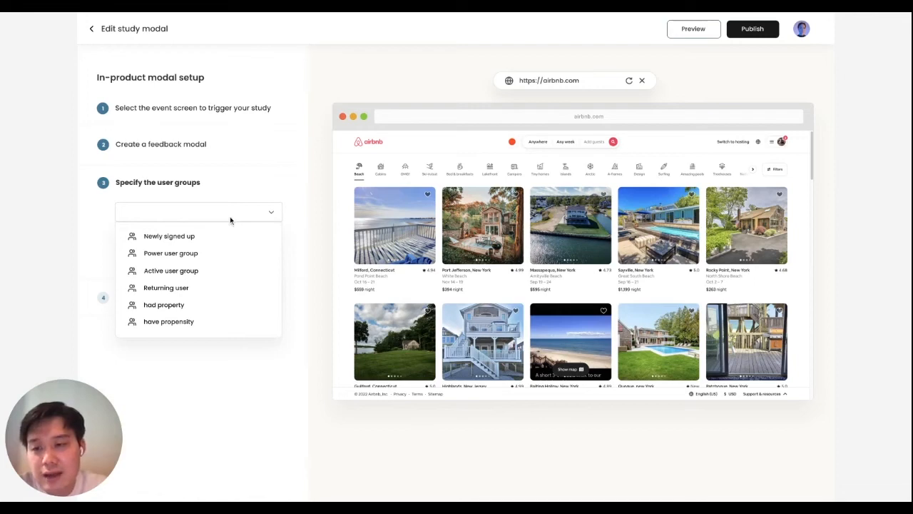
left_click(179, 253)
left_click(191, 272)
left_click(277, 211)
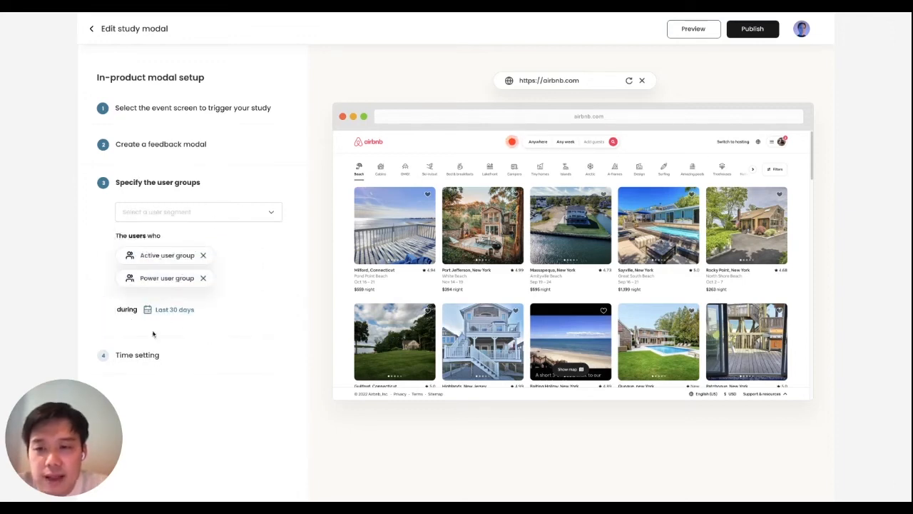
Open the study's time settings, then publish the study and confirm the publication.
left_click(149, 357)
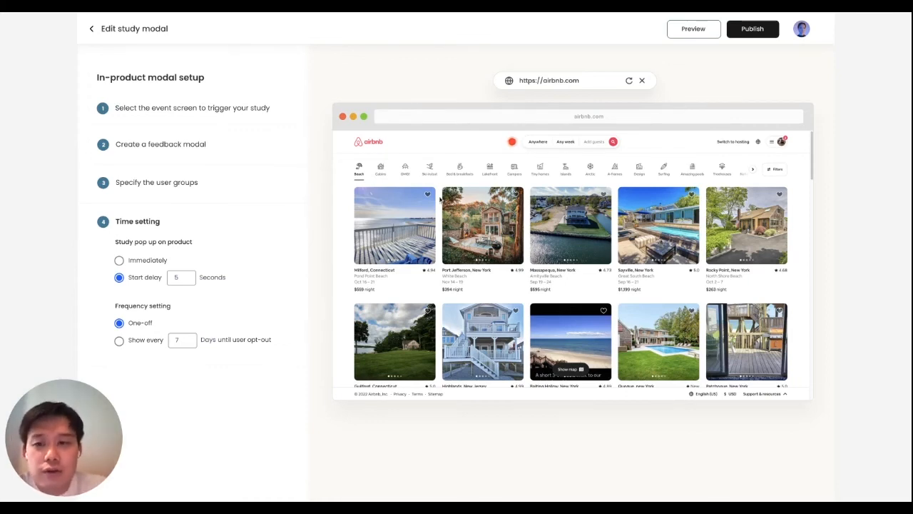
left_click(755, 32)
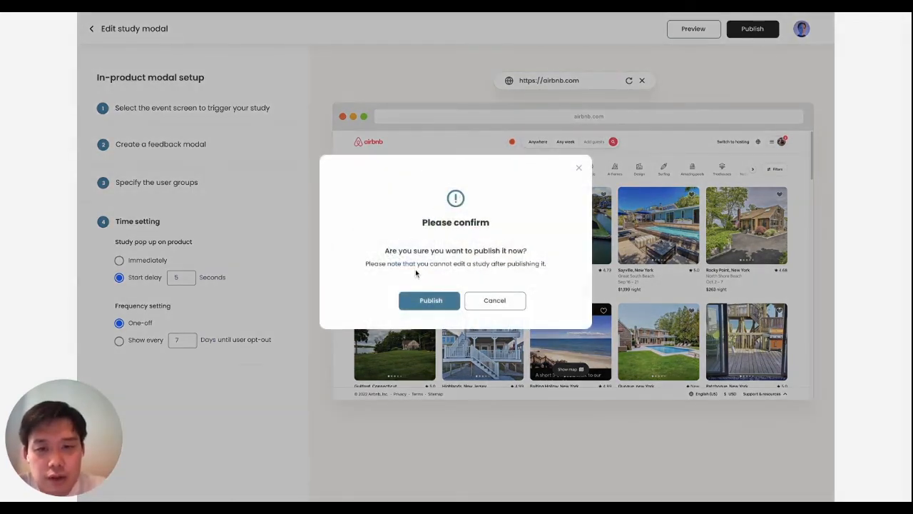
left_click(433, 304)
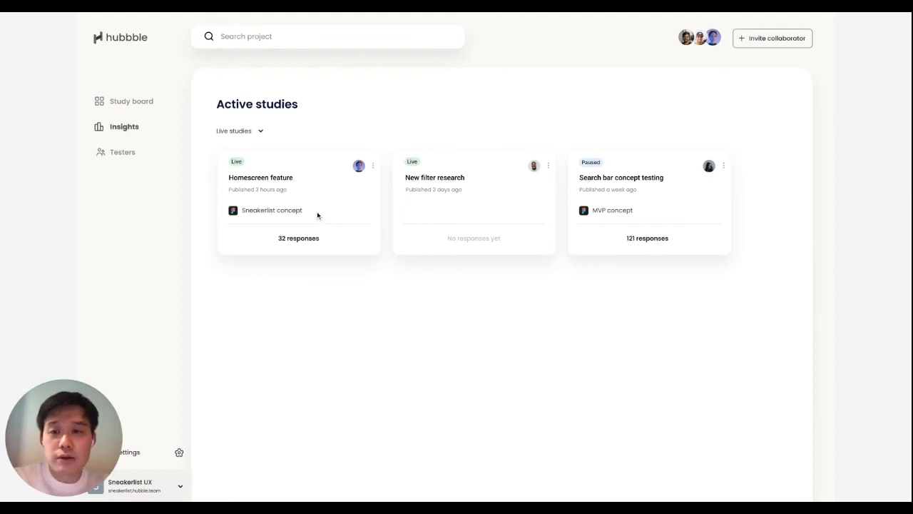
Open the insights of the Homescreen feature study and examine its response summary, rating charts and per-question results.
left_click(311, 188)
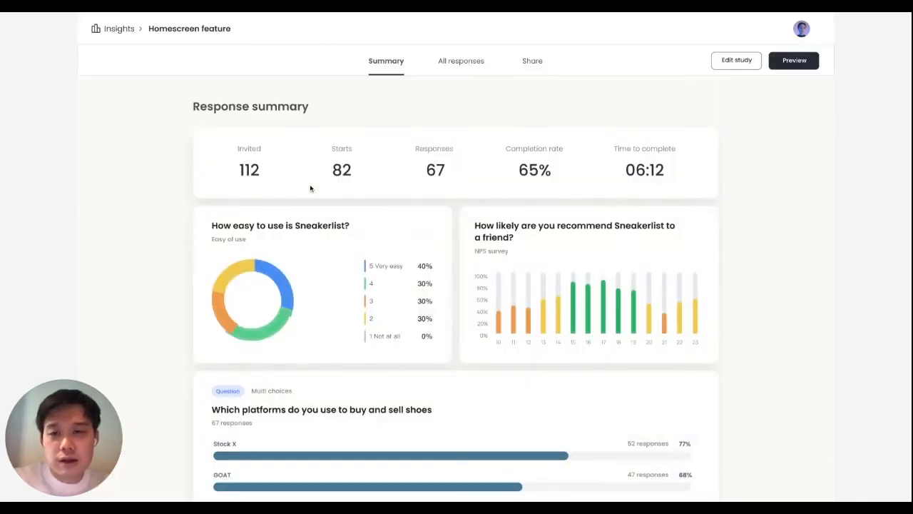
scroll(379, 207, "down", 4)
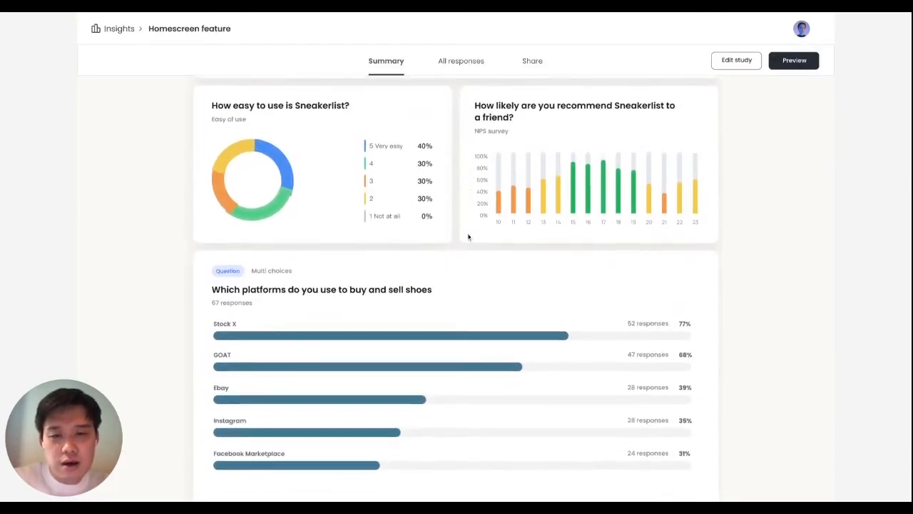
scroll(464, 225, "up", 4)
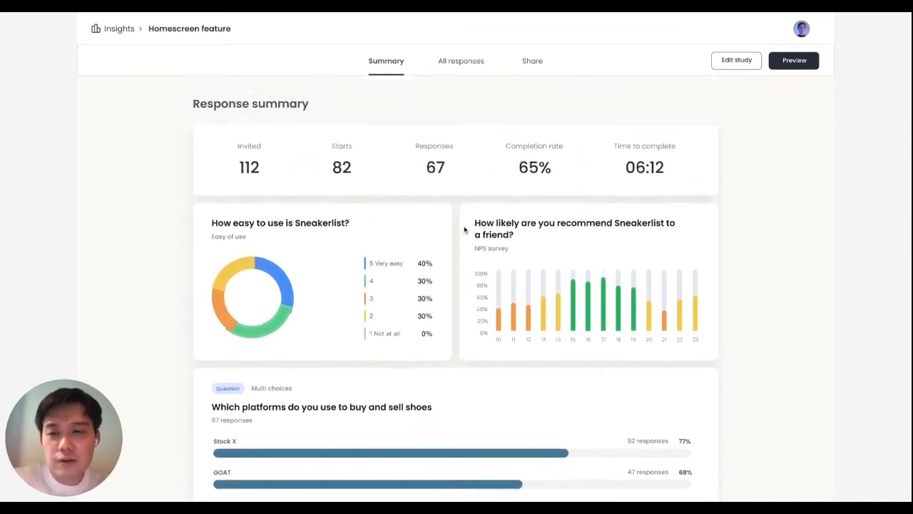
scroll(463, 225, "down", 2)
scroll(457, 285, "down", 5)
scroll(457, 285, "up", 5)
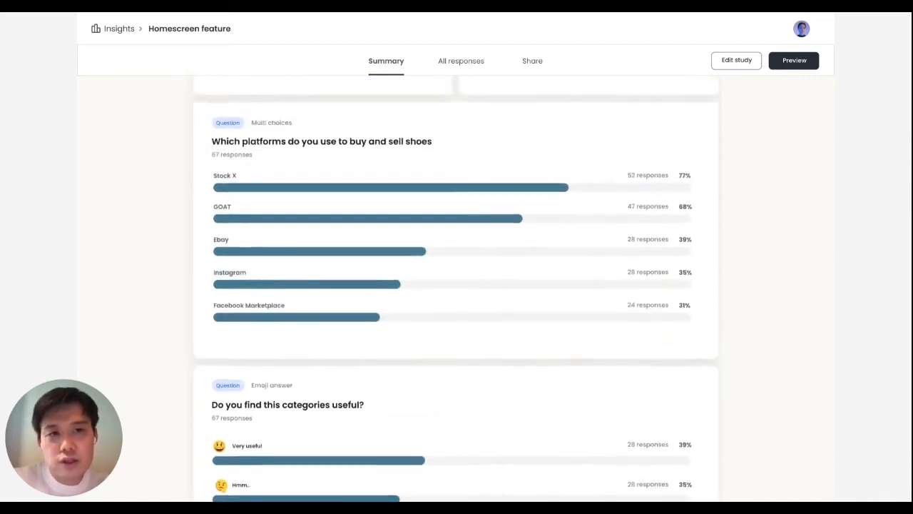
scroll(457, 285, "down", 5)
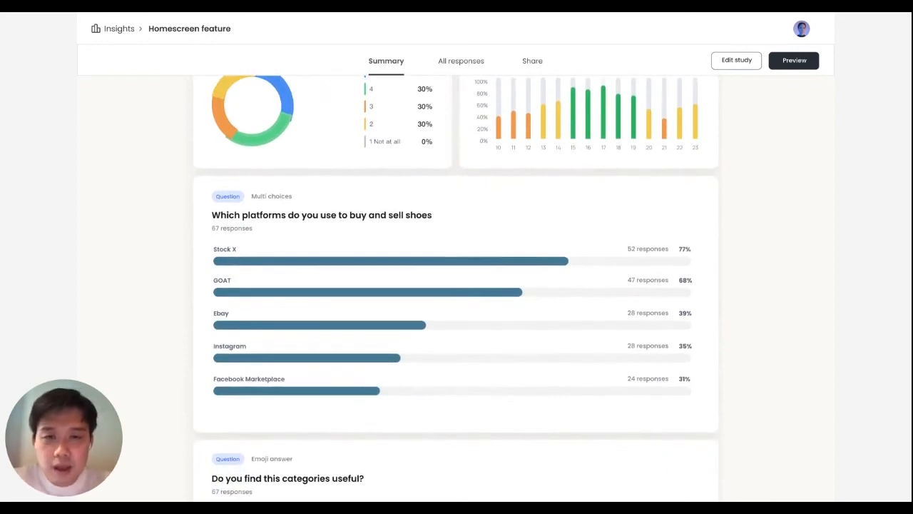
scroll(456, 285, "up", 5)
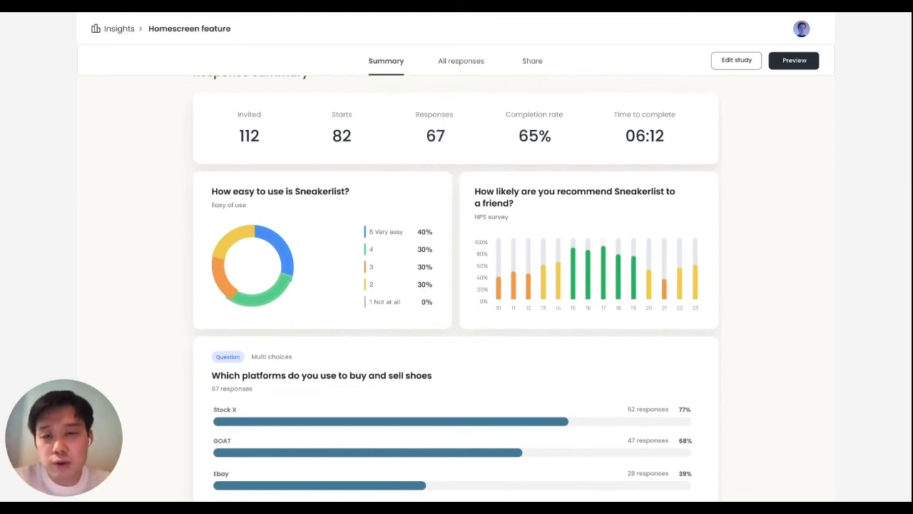
scroll(434, 185, "up", 1)
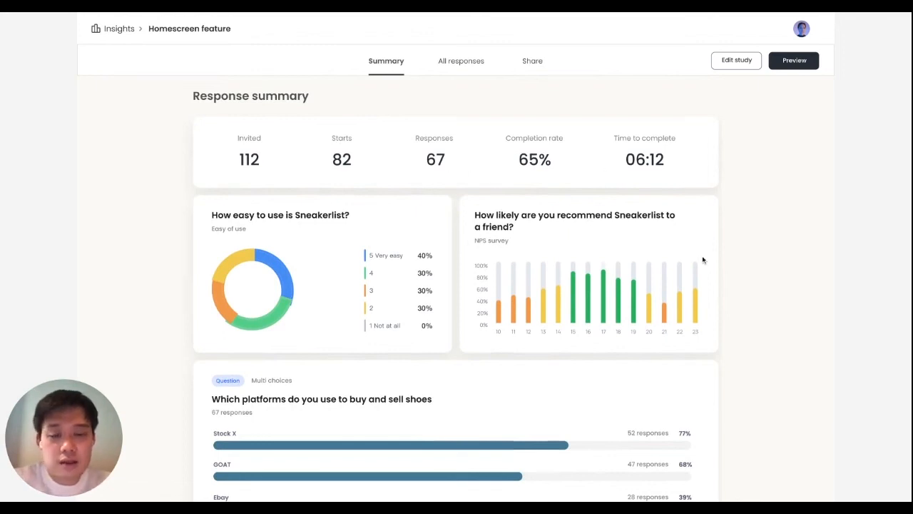